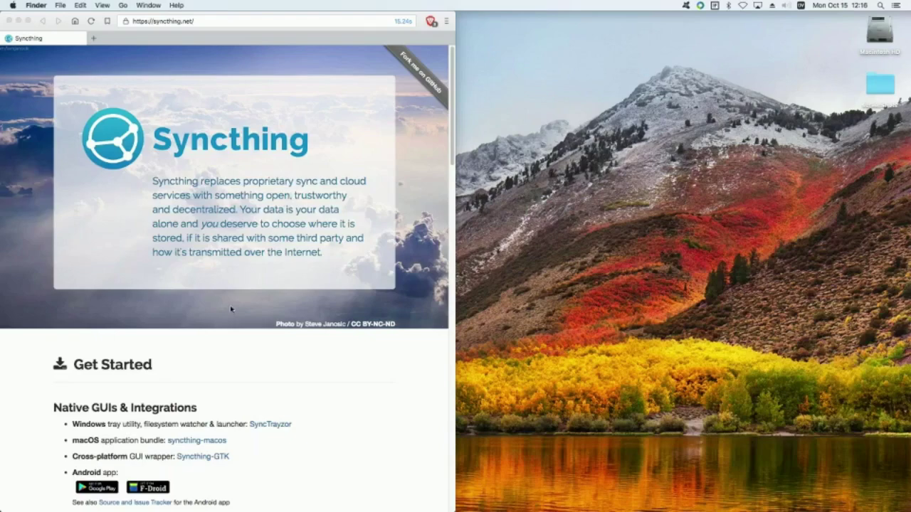
Step: Scroll syncthing.net to the Get Started section listing syncthing-macos and v0.14.51 core downloads
scroll(230, 311, down, 2)
scroll(230, 309, up, 2)
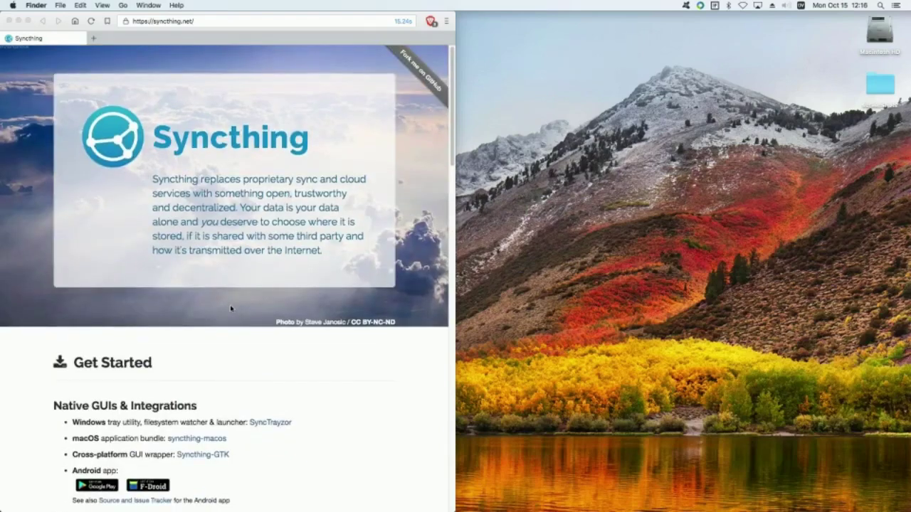
scroll(230, 313, down, 5)
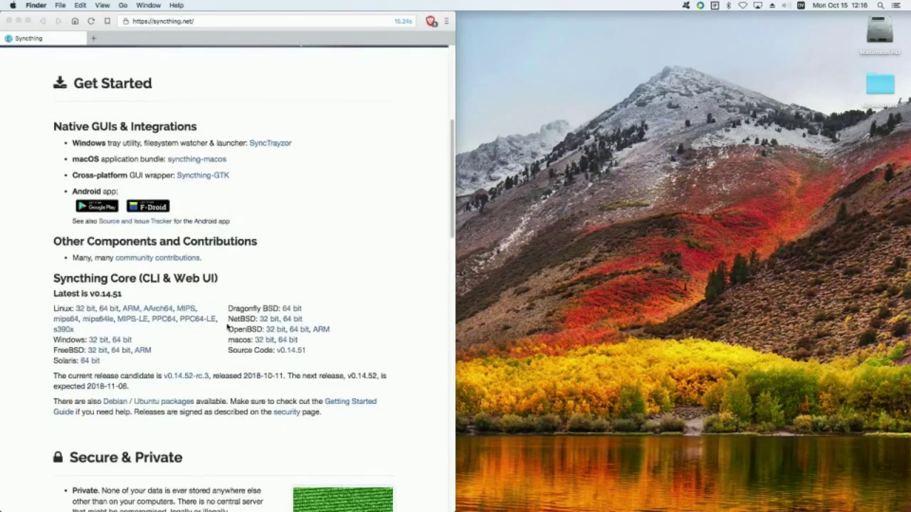
scroll(227, 326, up, 2)
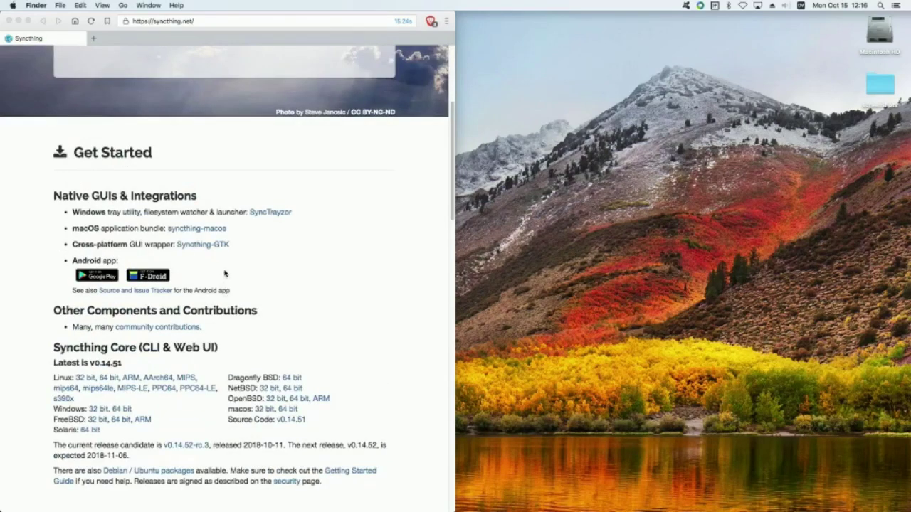
scroll(227, 275, up, 1)
scroll(227, 276, up, 1)
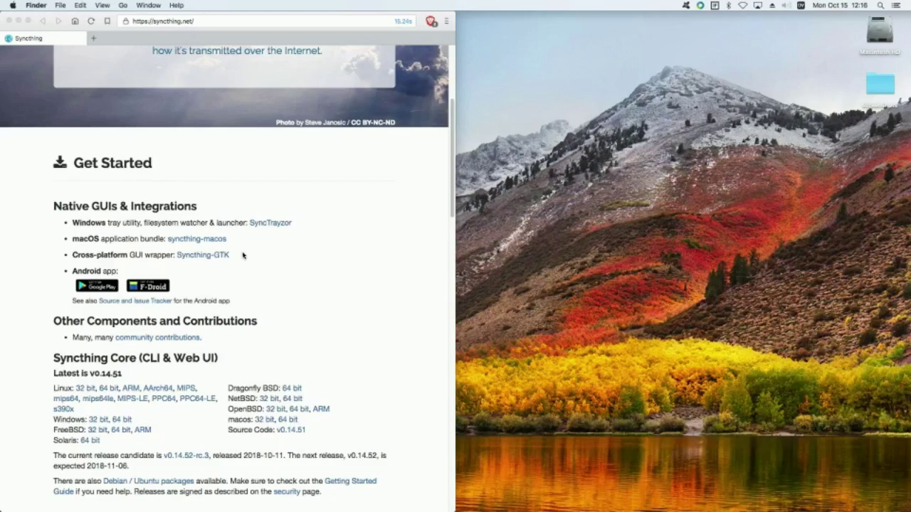
scroll(243, 255, up, 1)
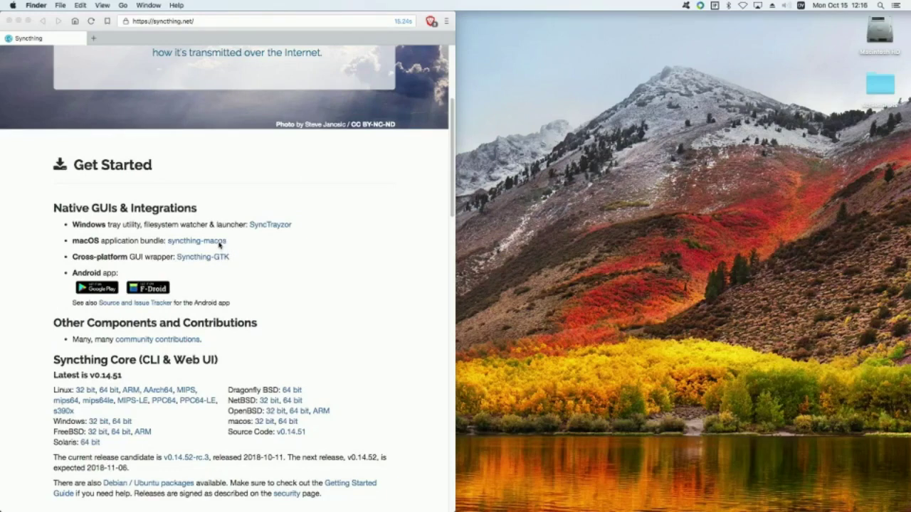
Step: Download Syncthing-0.14.49-1.dmg from the syncthing-macos v0.14.49-1 GitHub release into Downloads
click(219, 244)
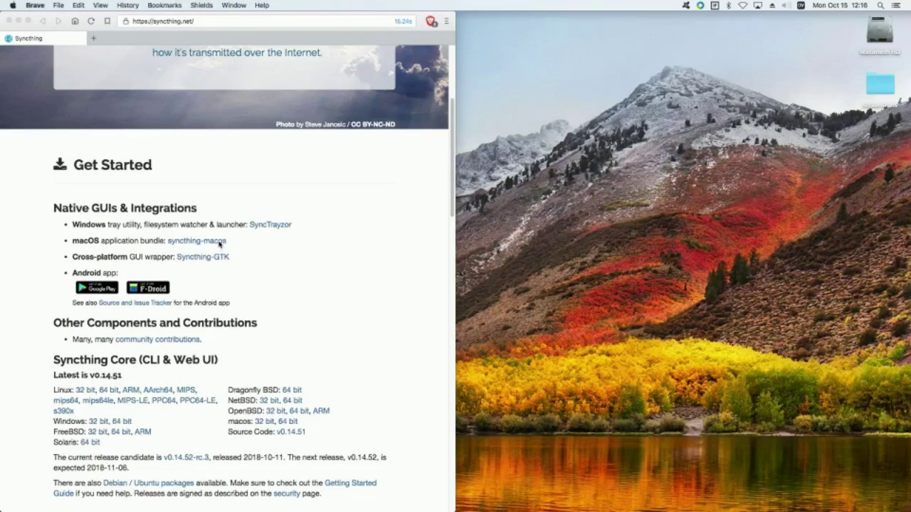
click(219, 243)
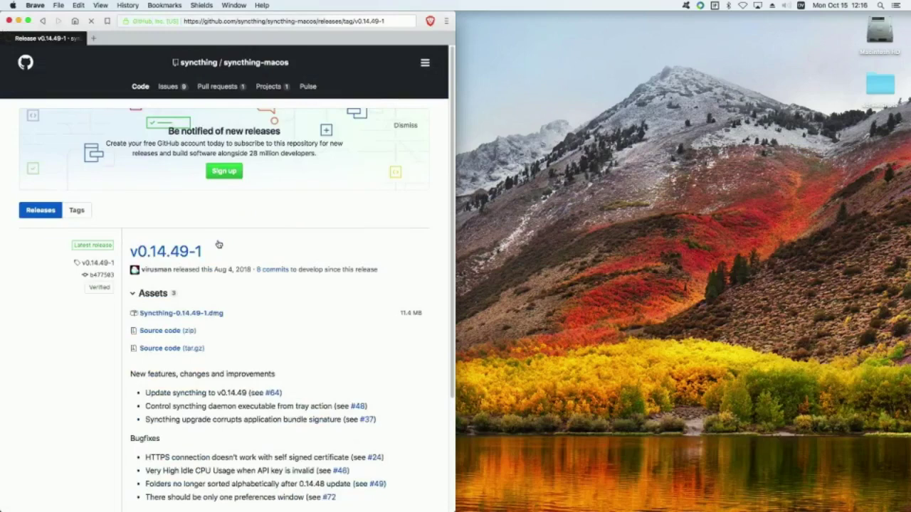
click(220, 315)
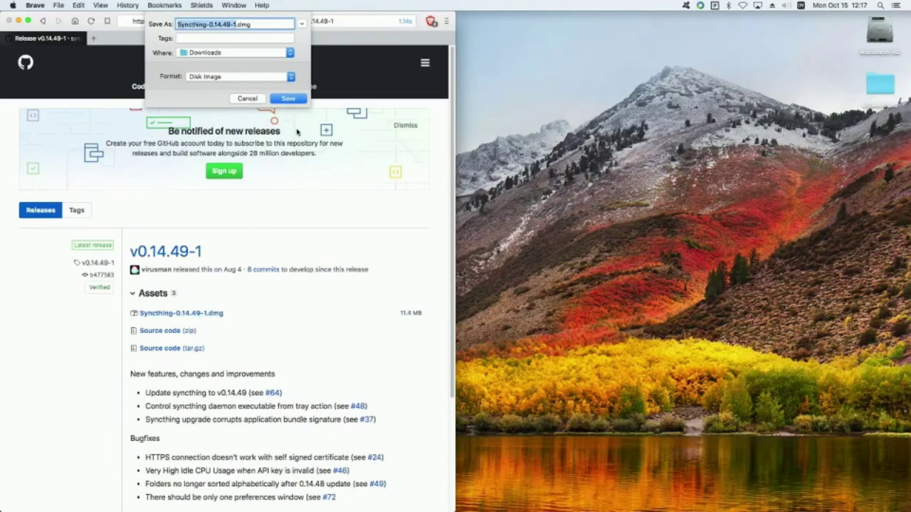
click(294, 99)
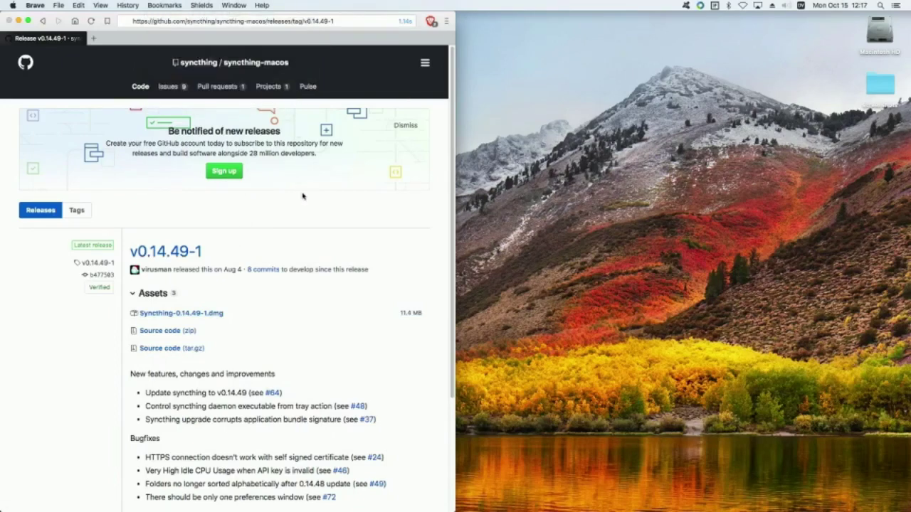
scroll(310, 236, down, 5)
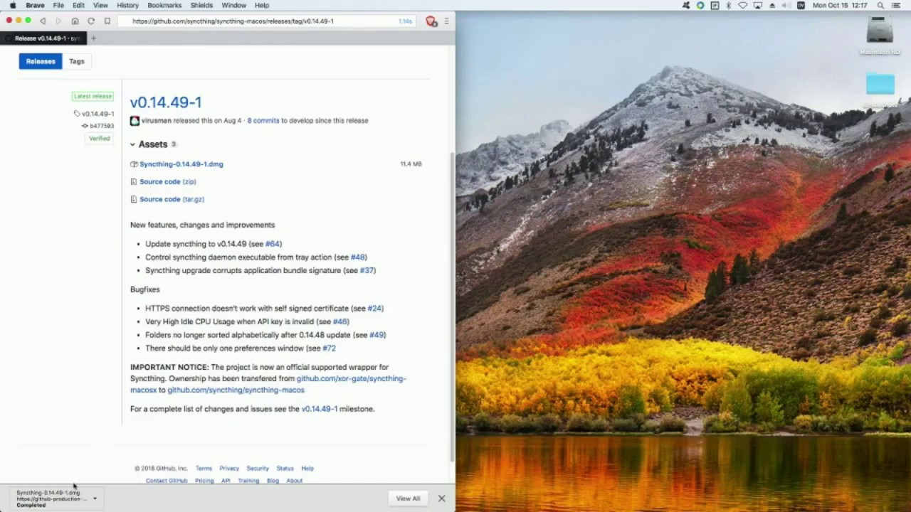
Step: Mount Syncthing-0.14.49-1.dmg from the Dock's Downloads stack and select Syncthing.app
mouse_move(69, 504)
mouse_move(814, 511)
mouse_move(786, 508)
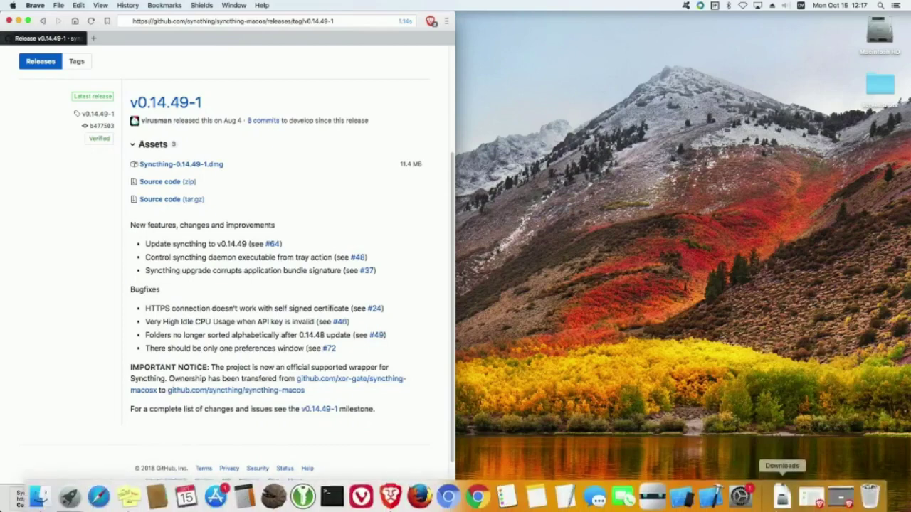
click(780, 502)
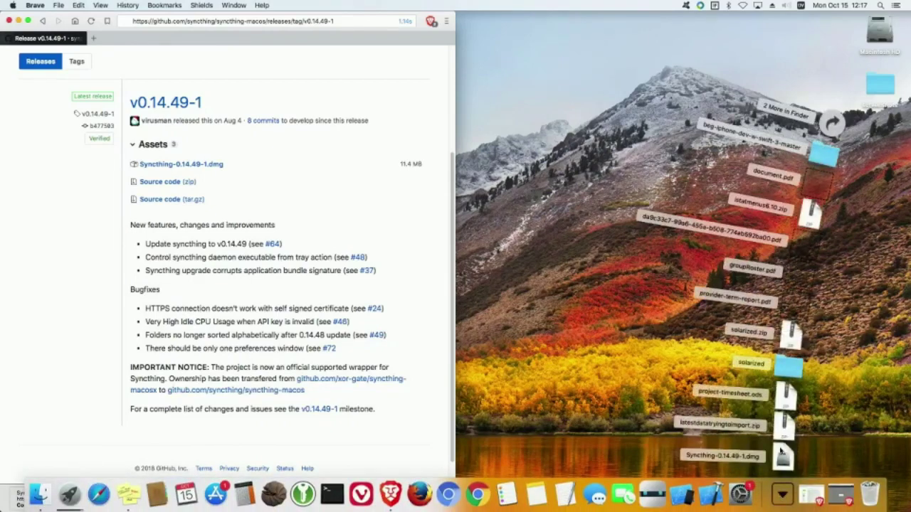
click(783, 456)
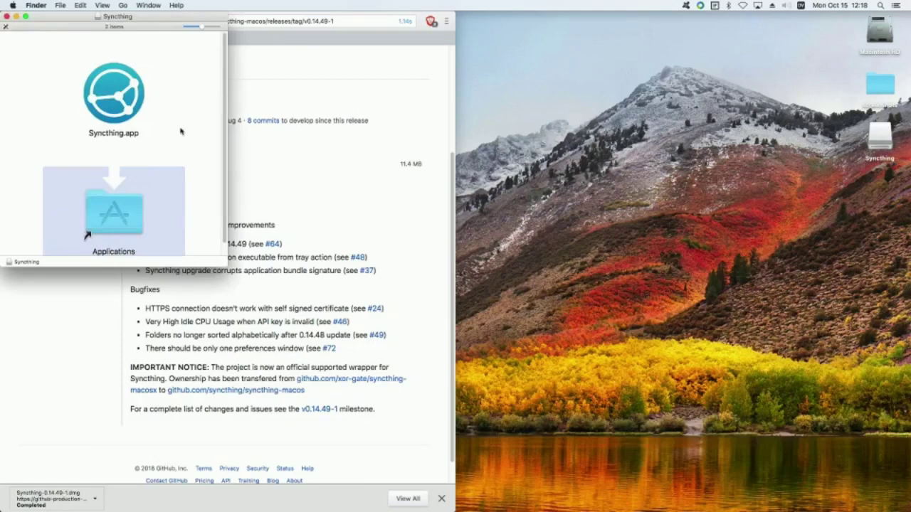
click(105, 98)
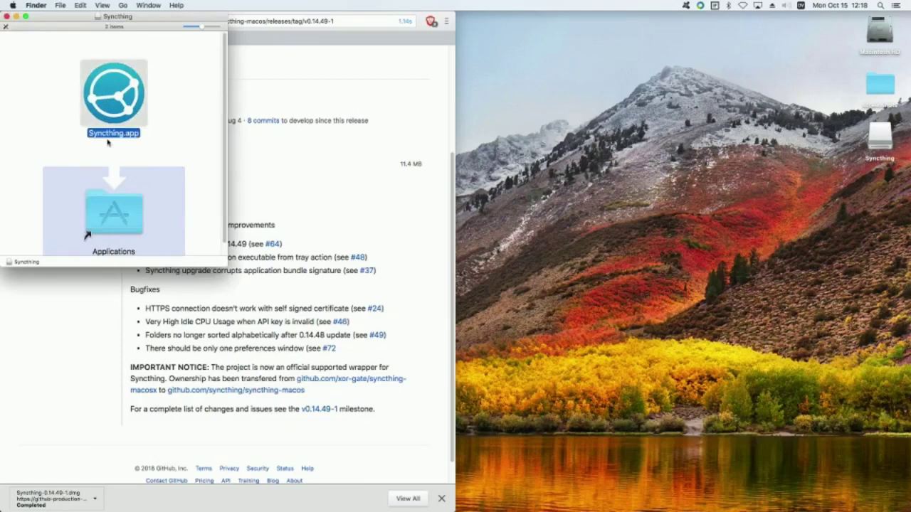
Step: Copy Syncthing.app into Applications and confirm it shows version 0.14.49-1, 20.9 MB
drag(107, 143, 112, 212)
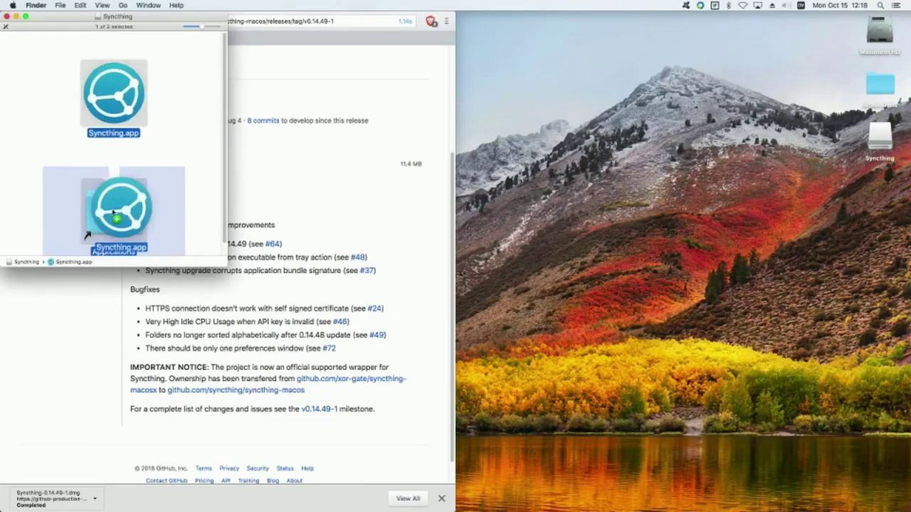
drag(112, 212, 112, 212)
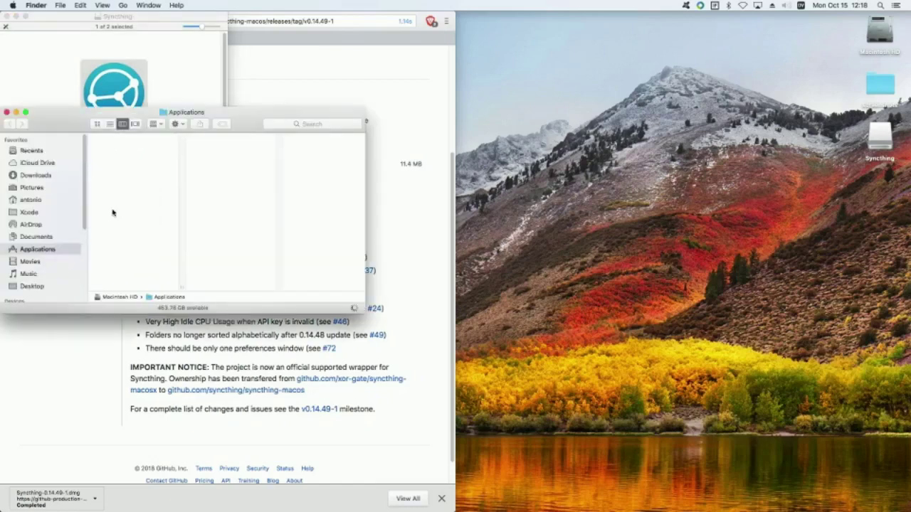
drag(112, 212, 112, 212)
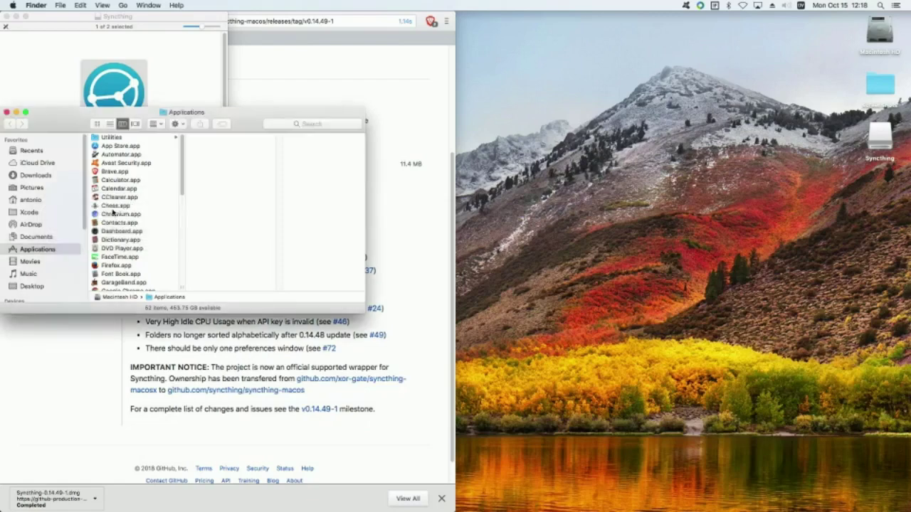
scroll(113, 212, down, 10)
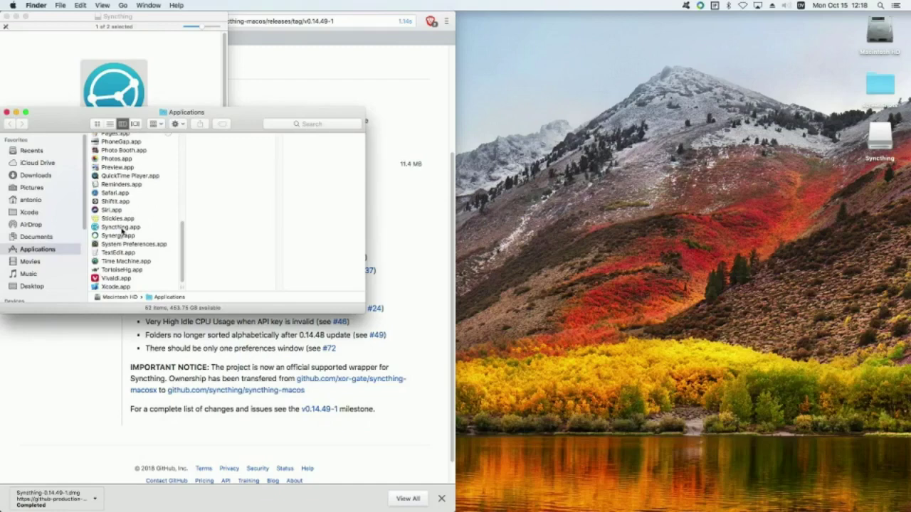
click(123, 228)
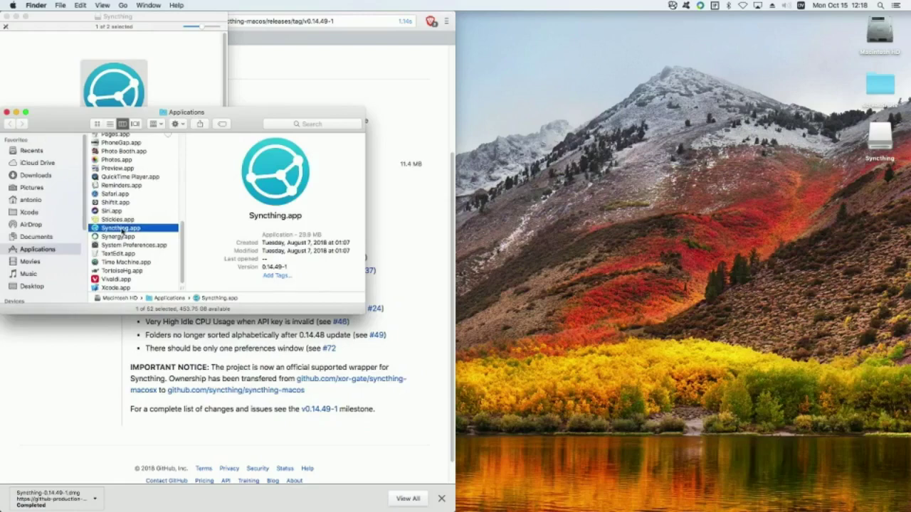
click(13, 6)
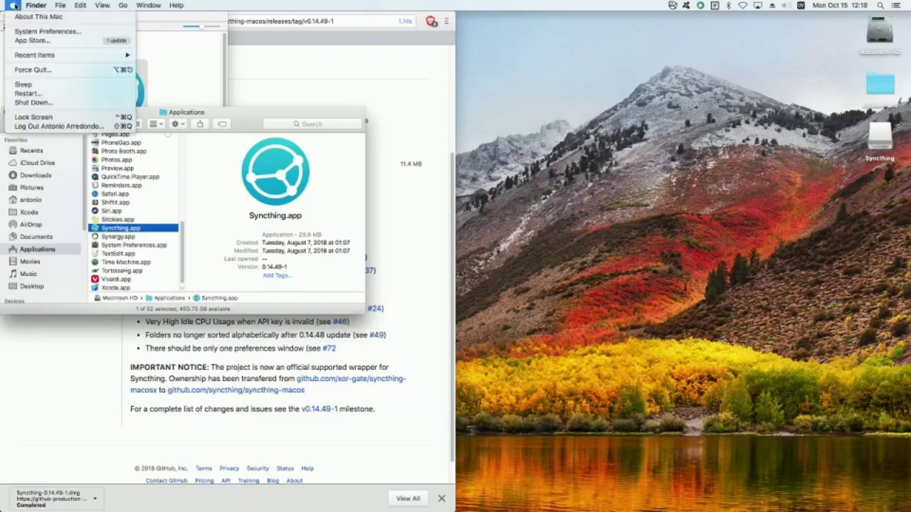
click(19, 21)
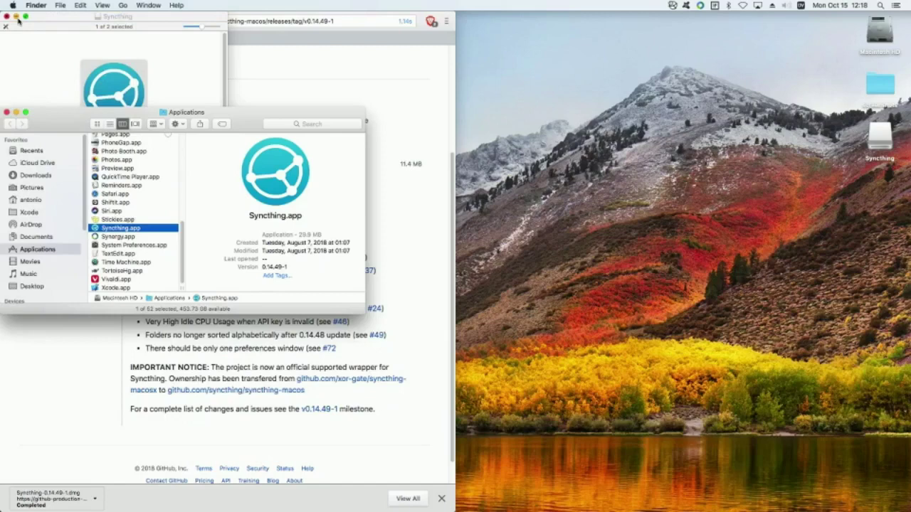
click(19, 22)
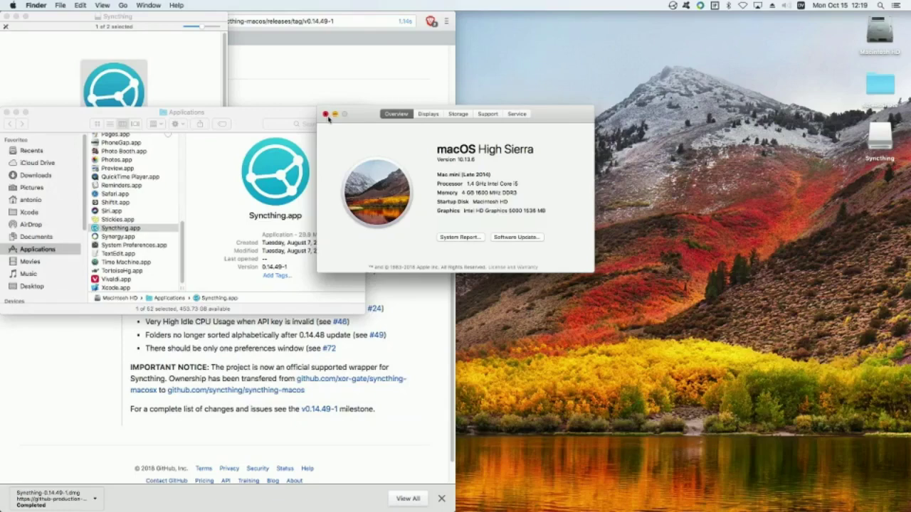
click(326, 114)
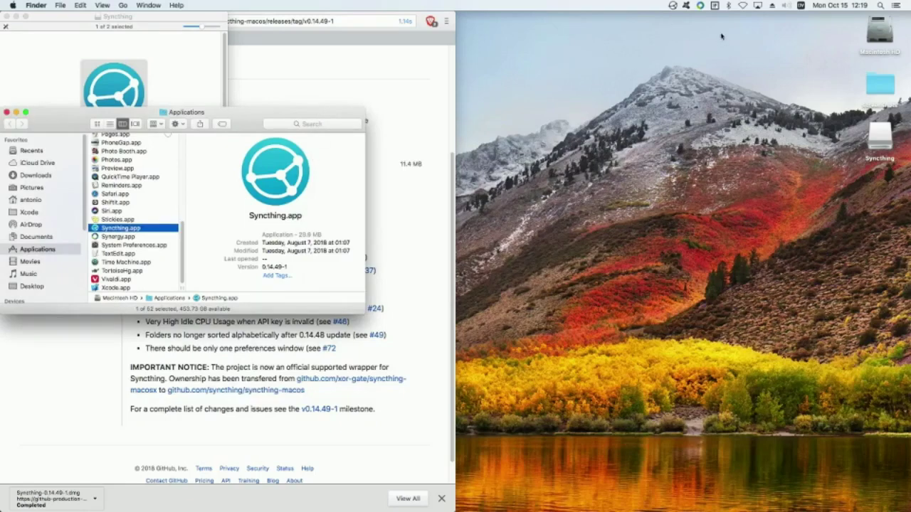
click(673, 6)
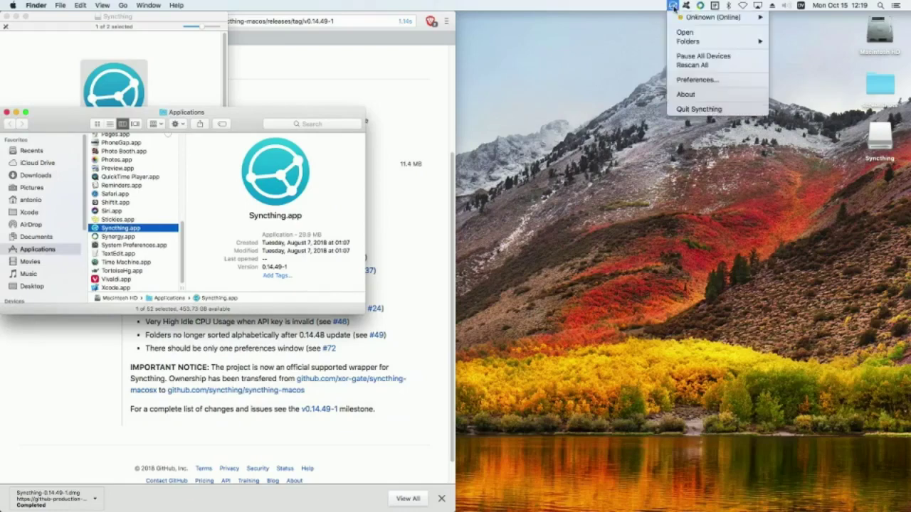
mouse_move(675, 20)
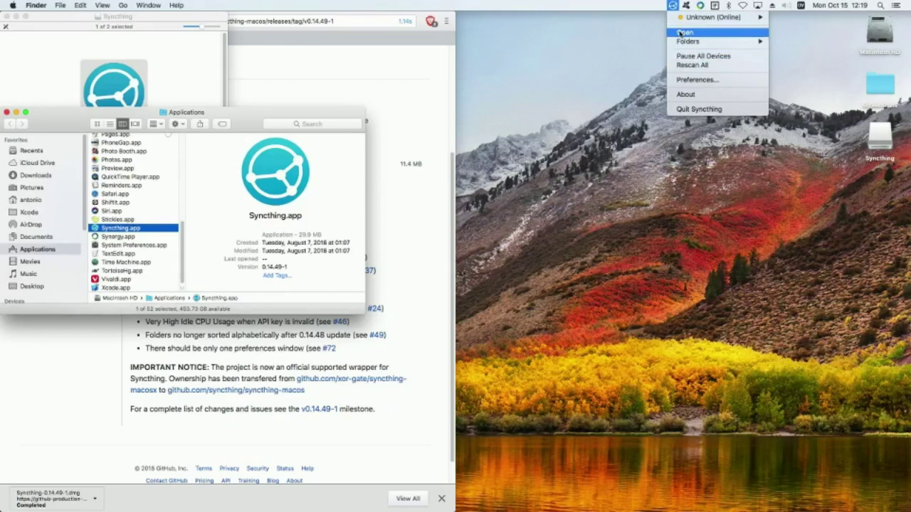
click(680, 33)
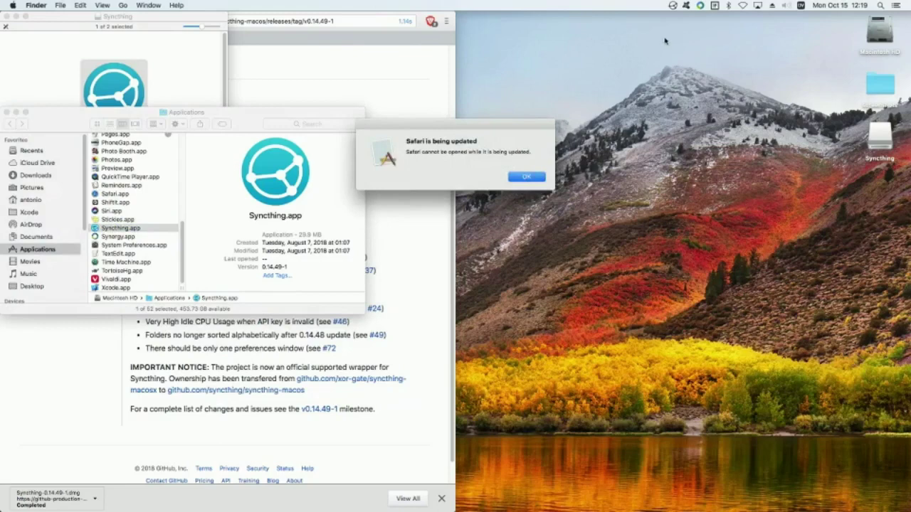
click(527, 177)
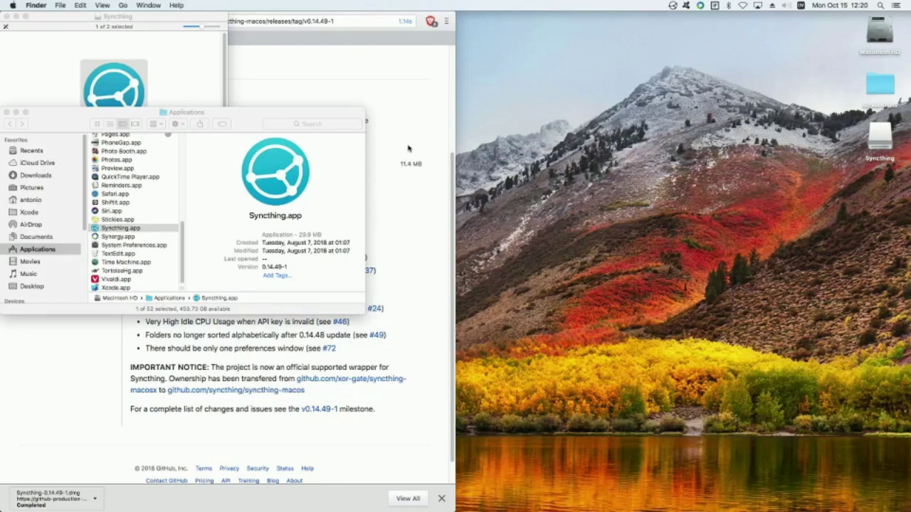
Step: Navigate back and forth between the GitHub release page and syncthing.net, ending on syncthing.net
click(408, 75)
scroll(407, 80, up, 4)
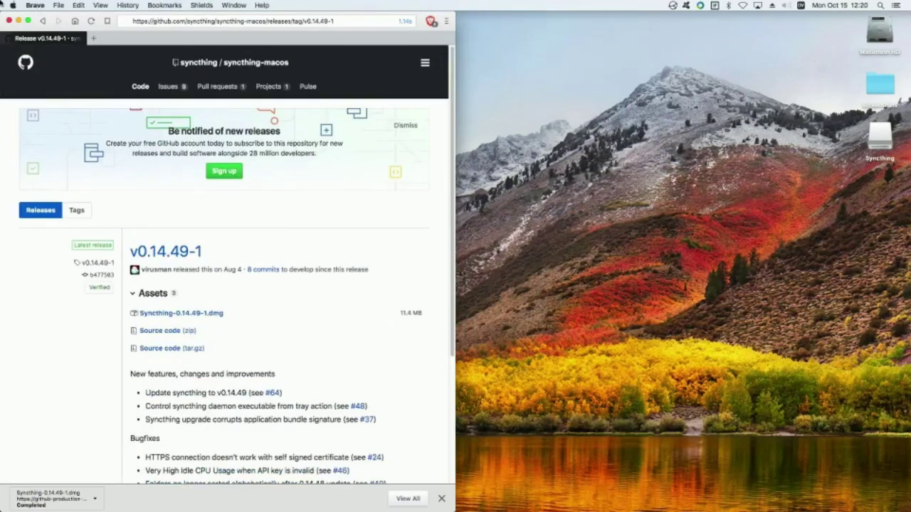
click(43, 22)
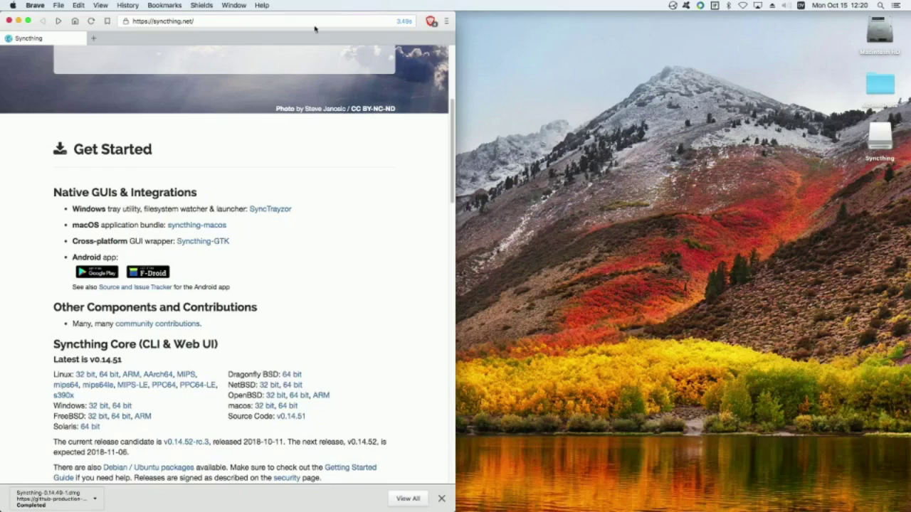
key(super+bracketright)
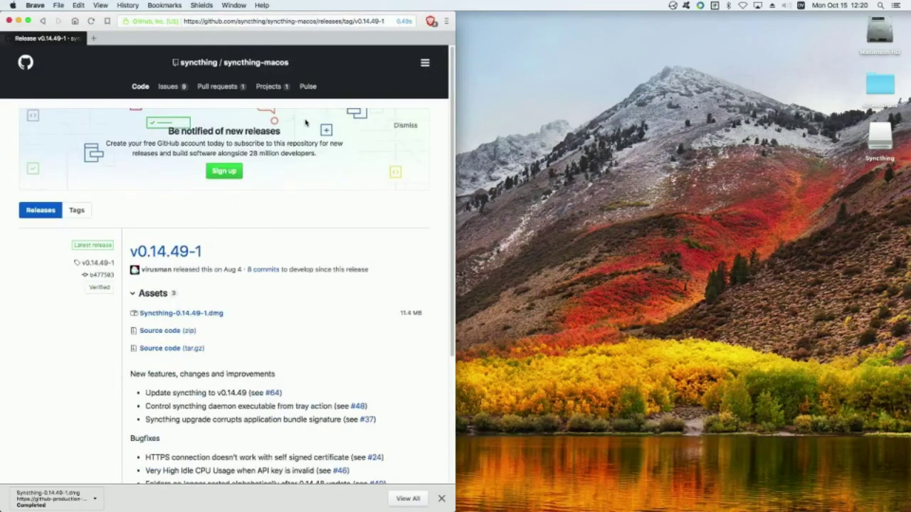
key(super+bracketleft)
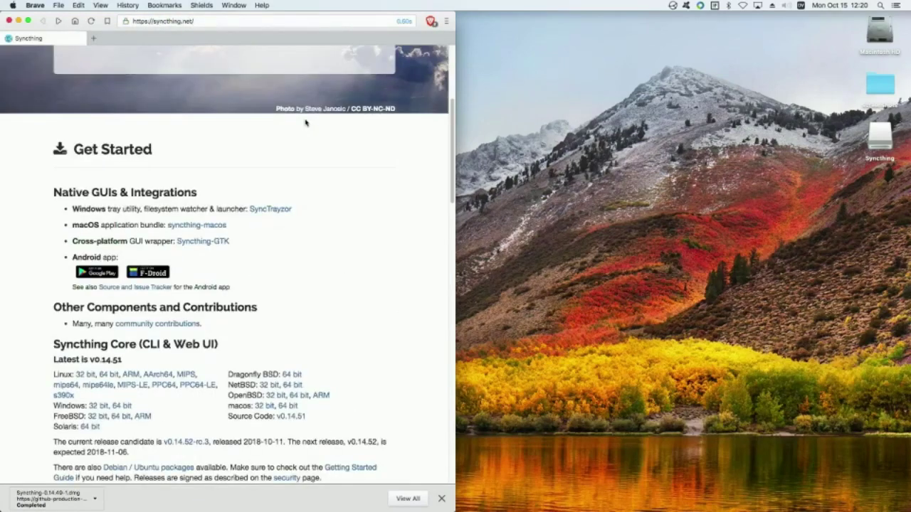
key(super+bracketright)
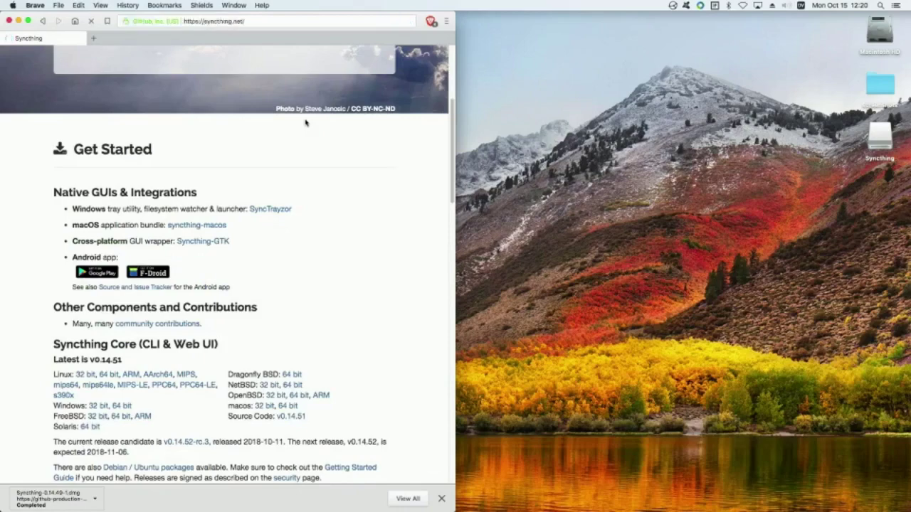
key(super+bracketleft)
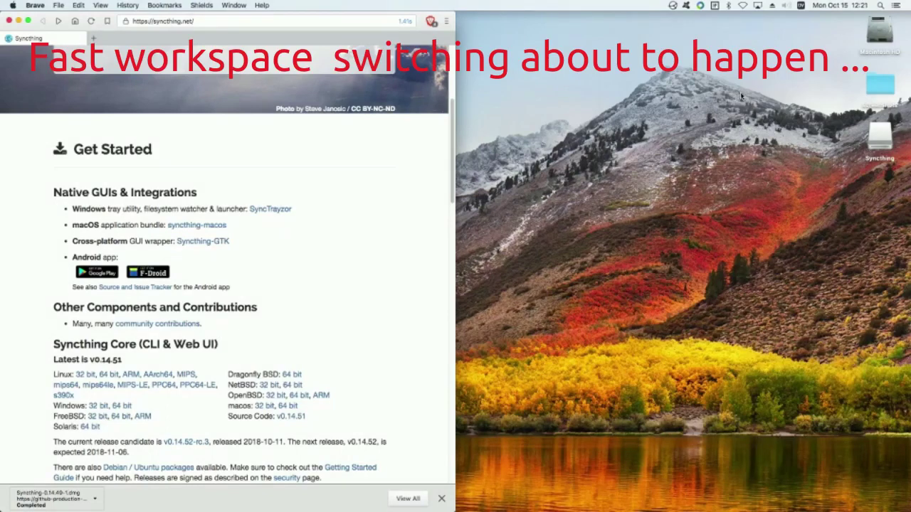
Step: Switch desktop spaces and back, scroll syncthing.net to the top, and open a blank tab
key(ctrl+Right)
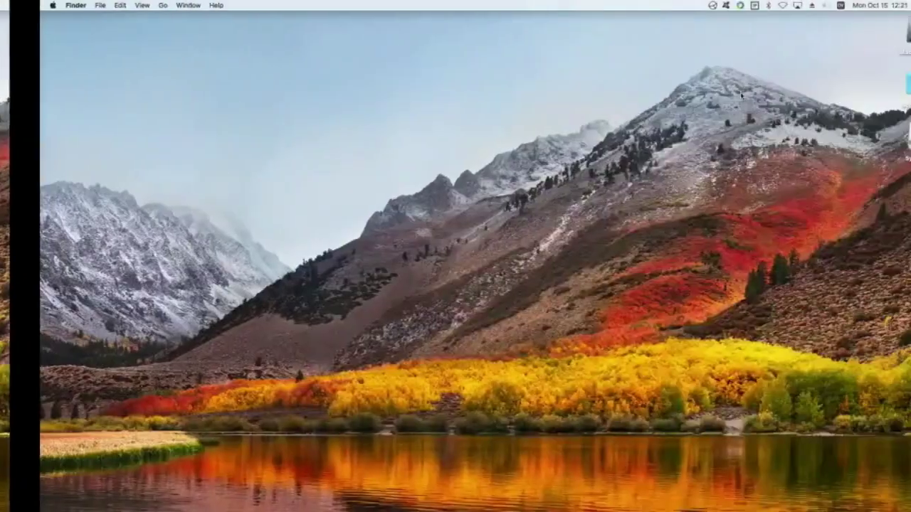
key(ctrl+Left)
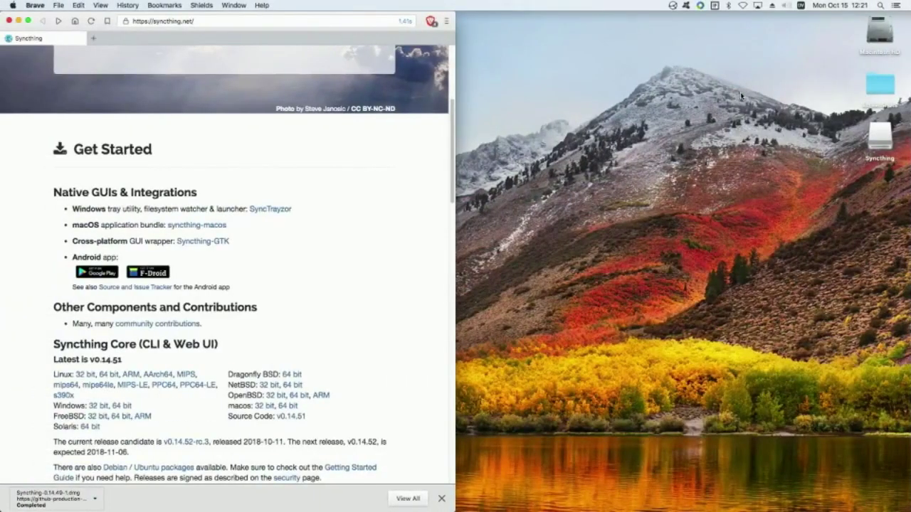
key(ctrl+Right)
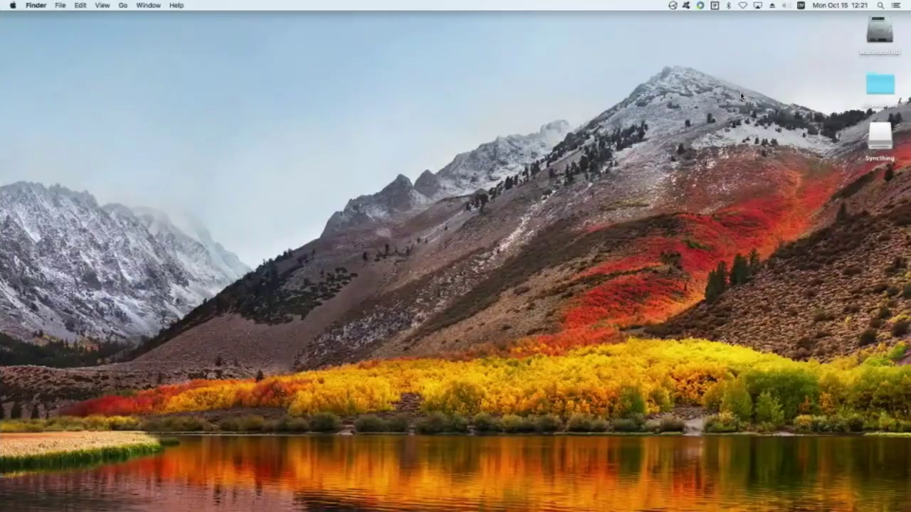
key(ctrl+Left)
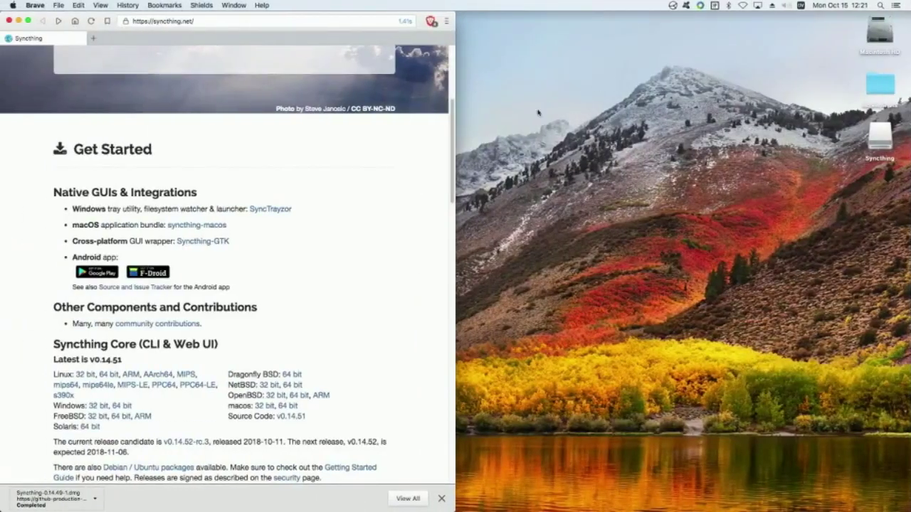
scroll(315, 185, up, 5)
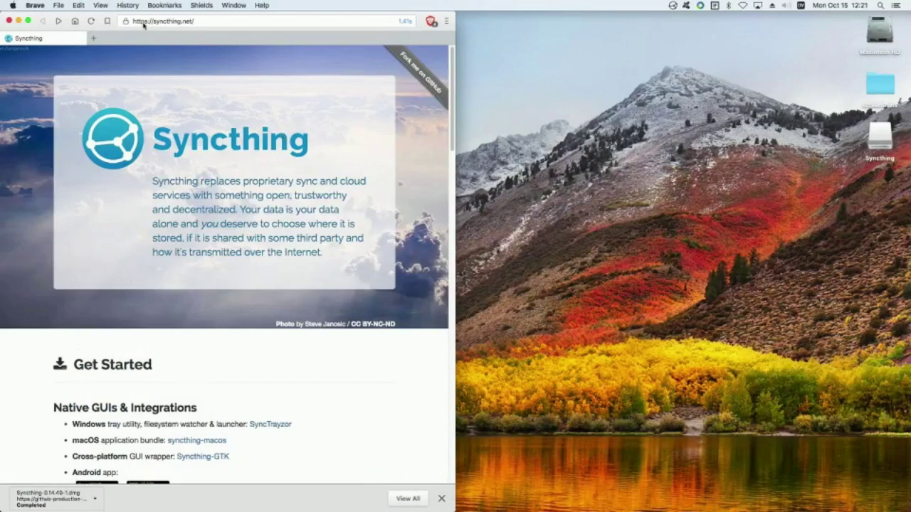
click(94, 39)
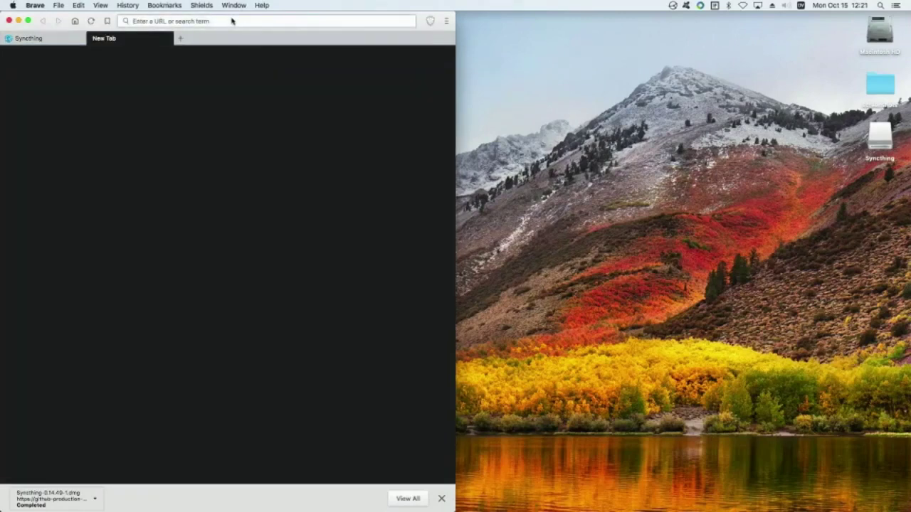
Step: Load the local Syncthing web GUI at 127.0.0.1:8384 in the new tab
text(127.0.0.1)
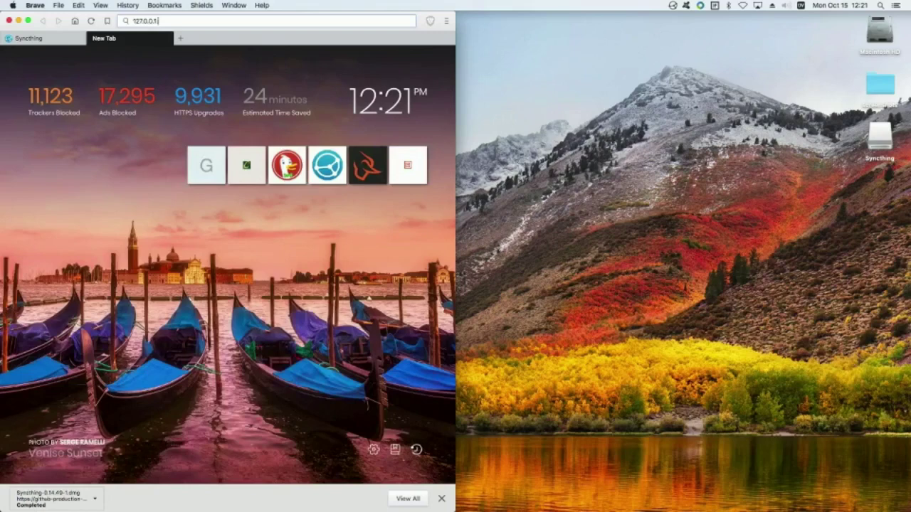
text(8384)
key(Return)
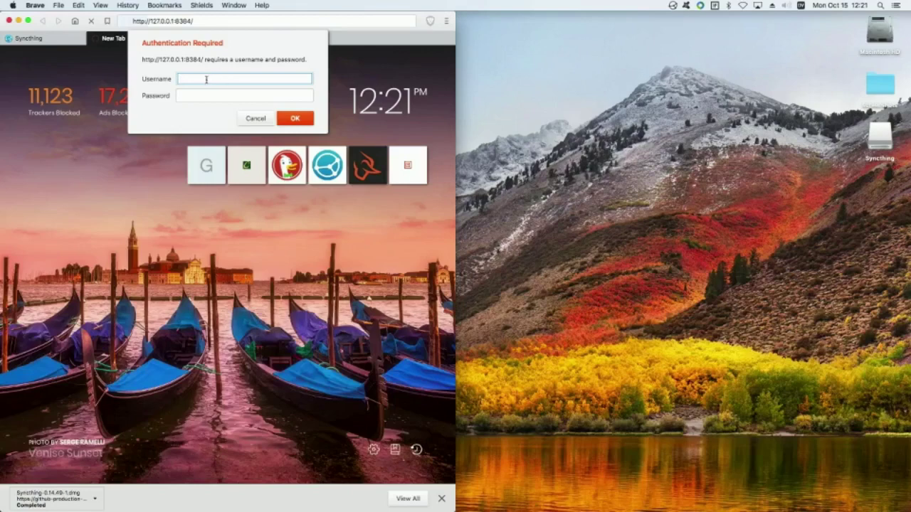
Step: Try two username and password combinations in the Authentication Required prompt
text(root)
key(Tab)
text(••••••)
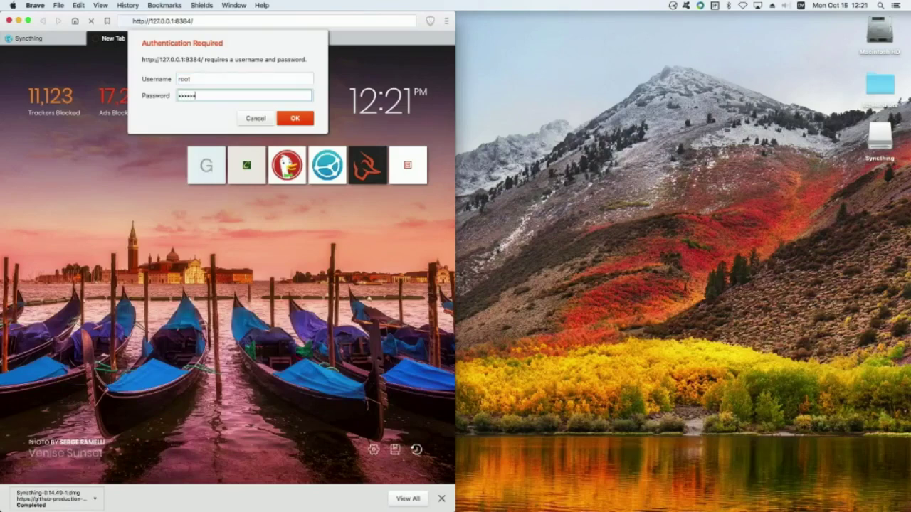
key(Return)
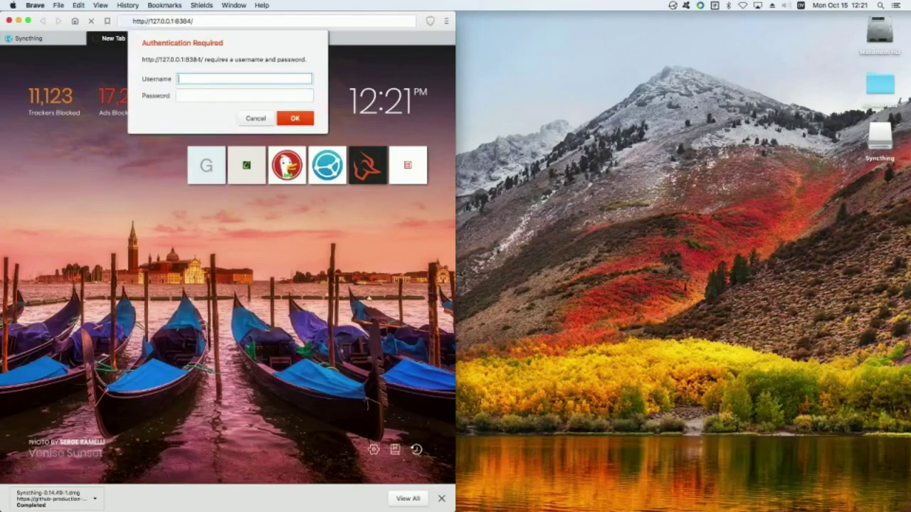
text(admin)
key(Tab)
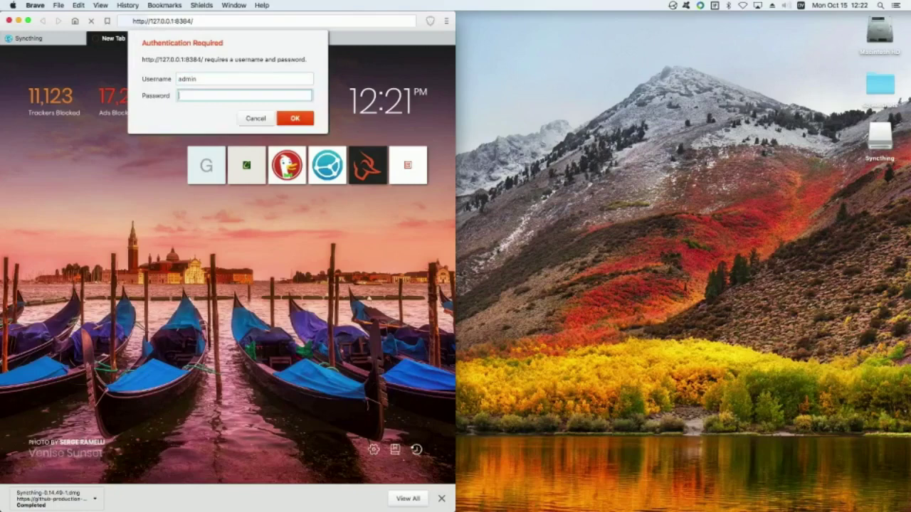
text(••••••••)
key(Return)
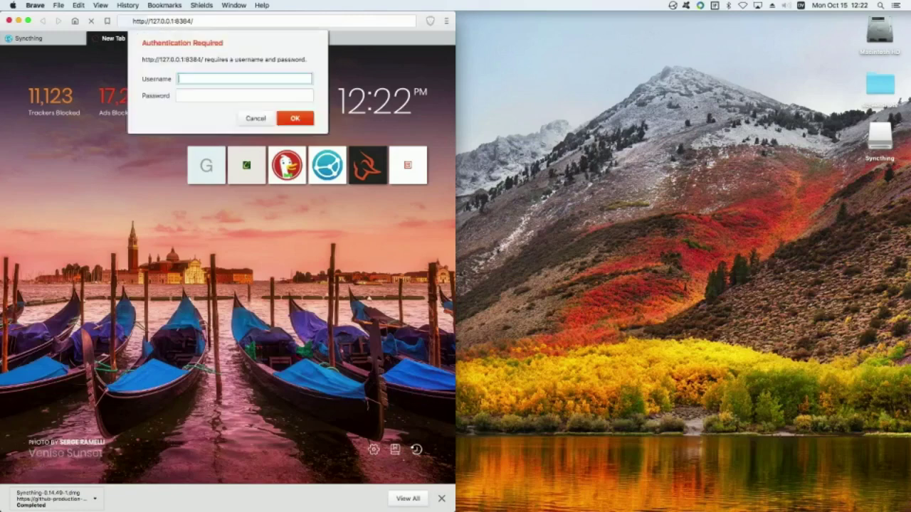
Step: Sign in with a third username and password to reach the Syncthing dashboard
text(antonio)
key(Tab)
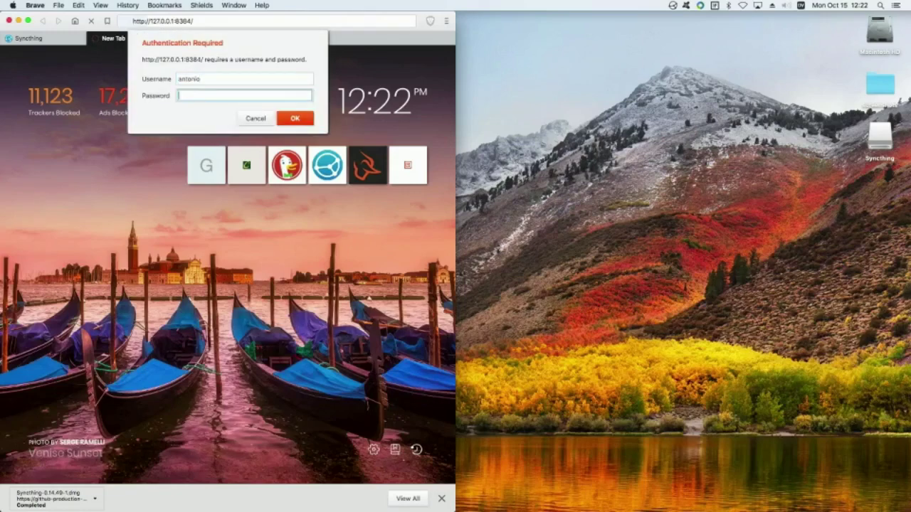
text(•••••••••)
key(Return)
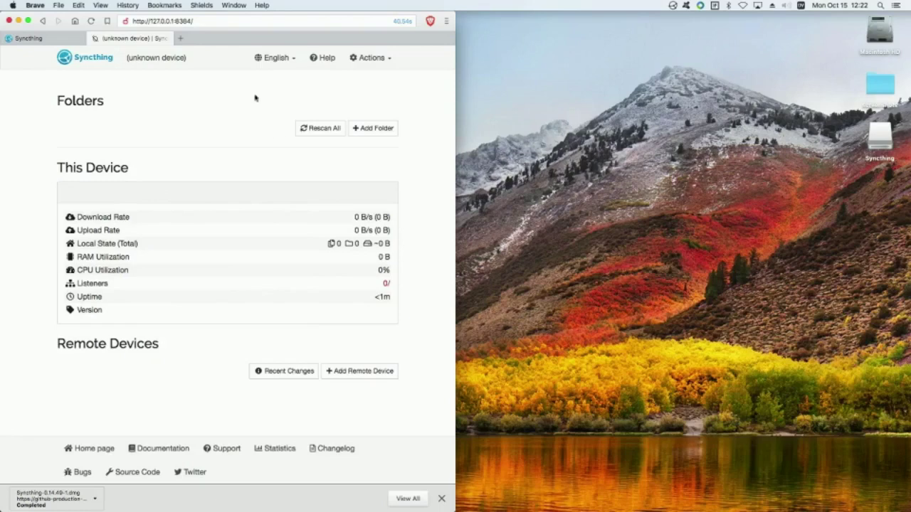
Step: Open About from the Actions menu to view the Syncthing logo and contributors list
click(371, 58)
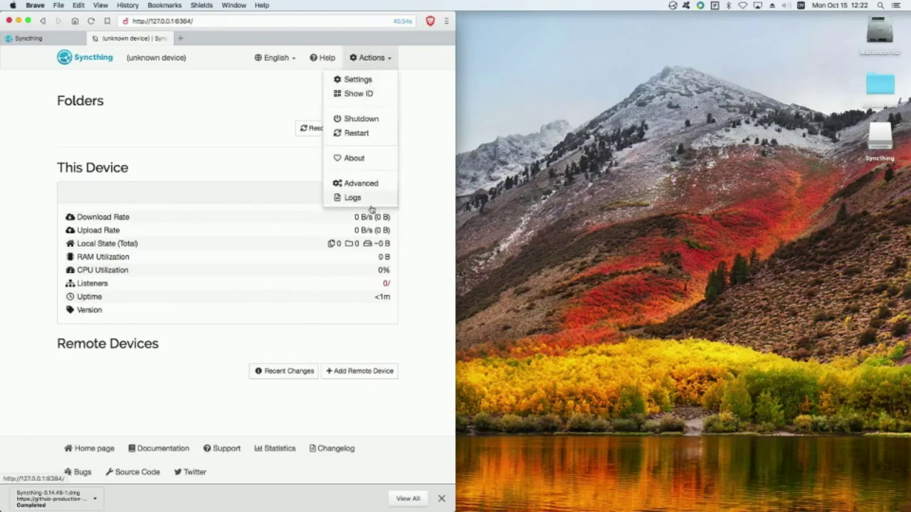
click(360, 161)
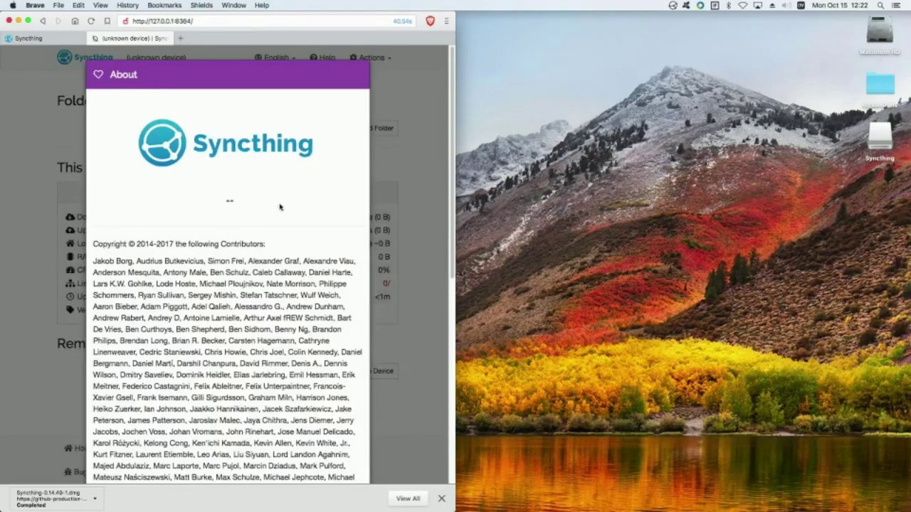
scroll(279, 206, down, 5)
scroll(279, 206, up, 5)
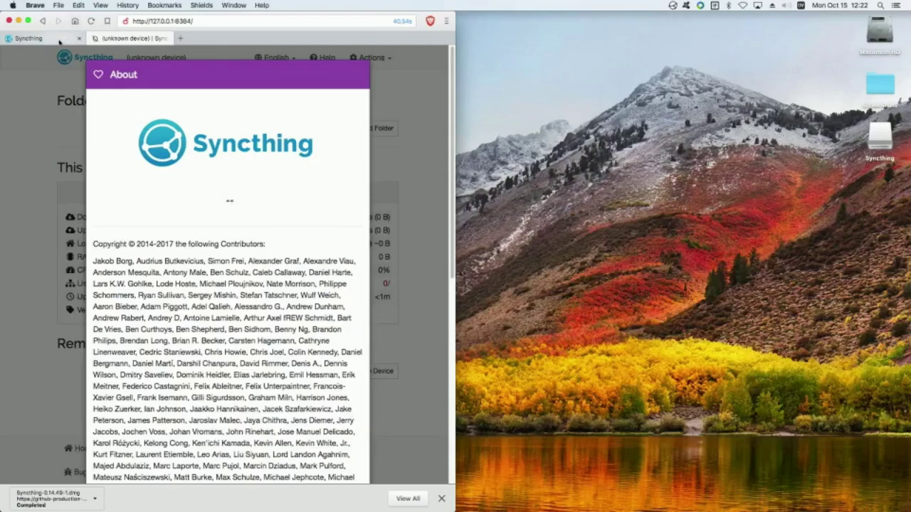
click(32, 38)
Step: On the syncthing.net tab, open the syncthing-macos v0.14.49-1 release page
scroll(128, 135, down, 10)
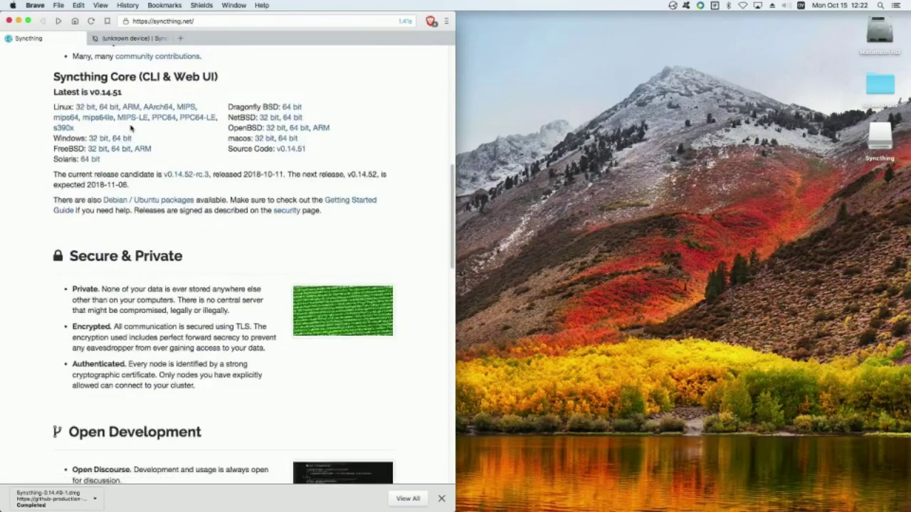
scroll(130, 128, up, 5)
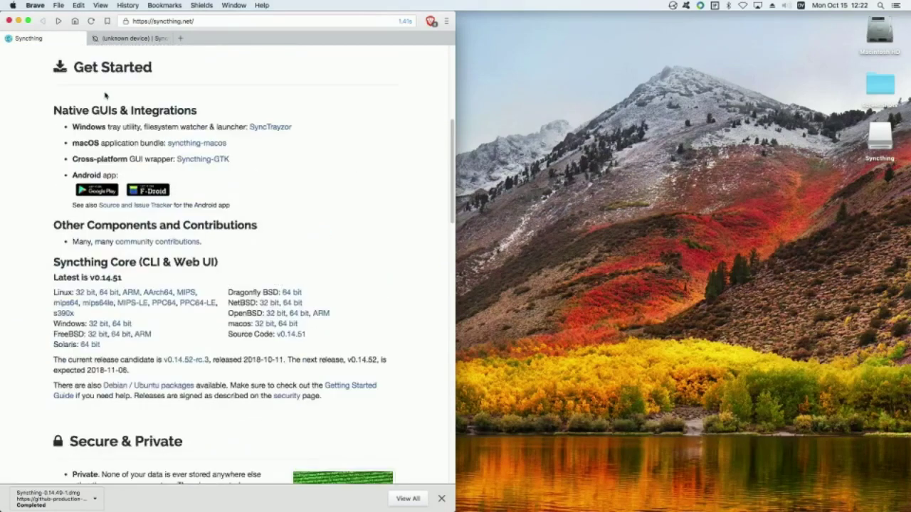
click(222, 146)
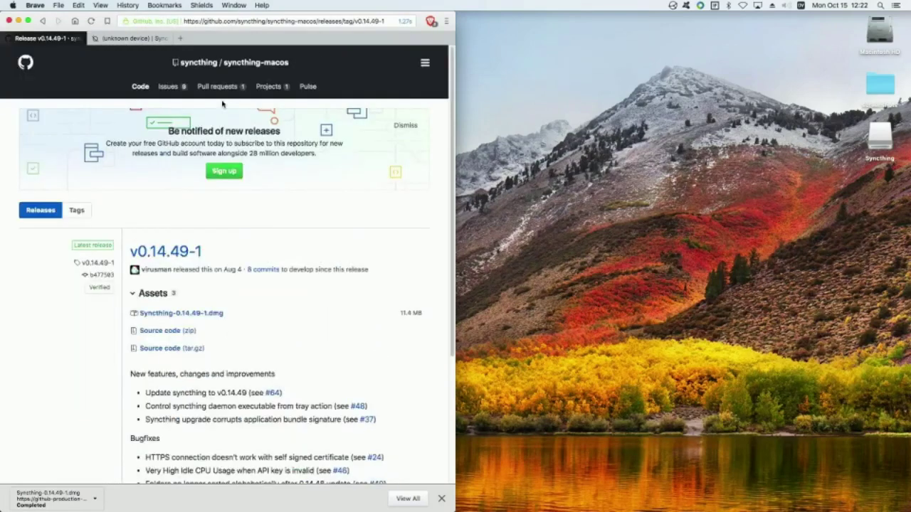
Step: Back in the web GUI tab, close the About dialog and reload the dashboard
click(121, 38)
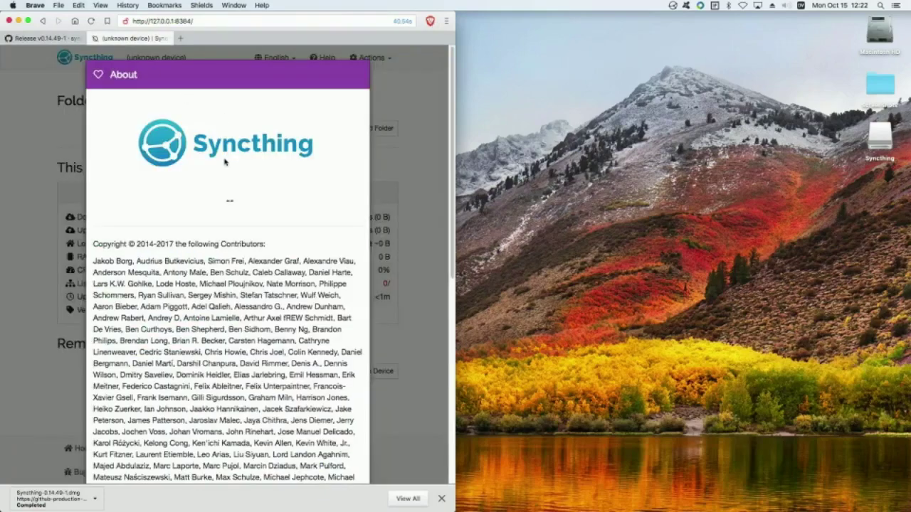
scroll(225, 163, down, 10)
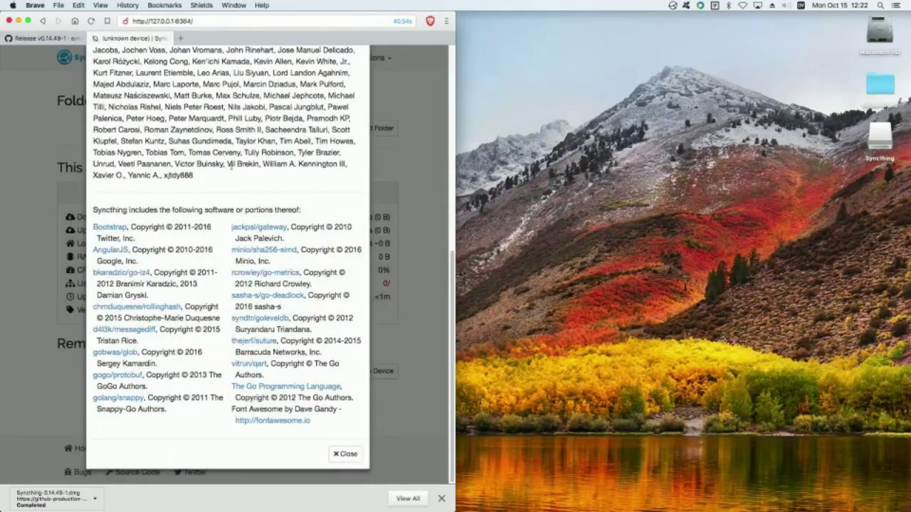
click(339, 456)
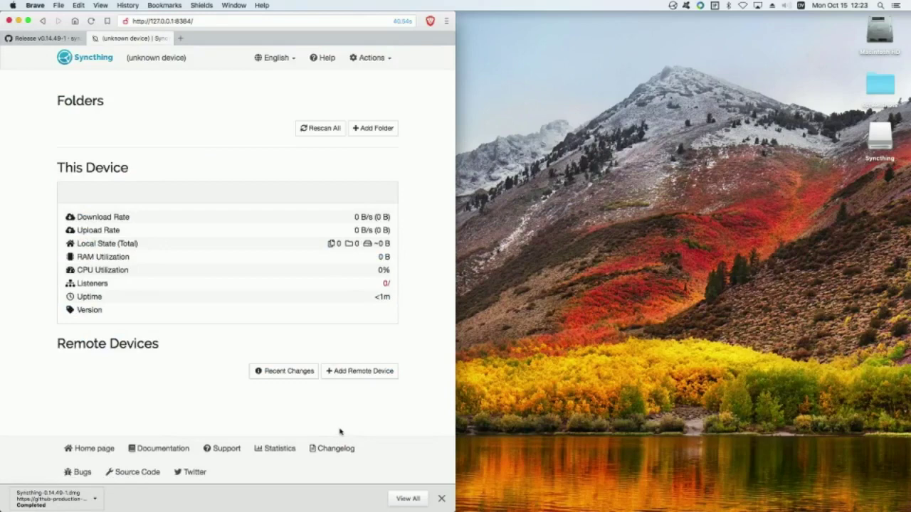
click(95, 22)
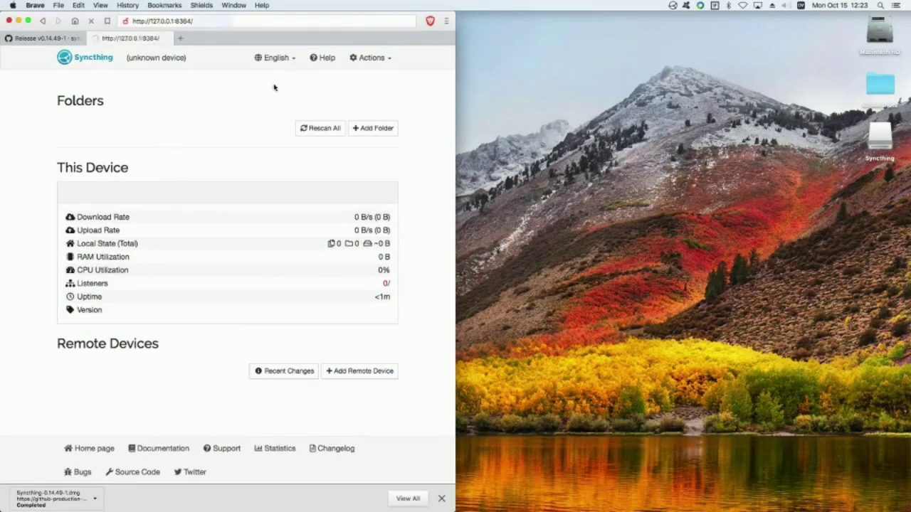
Step: Restart Syncthing from the Actions menu
click(370, 58)
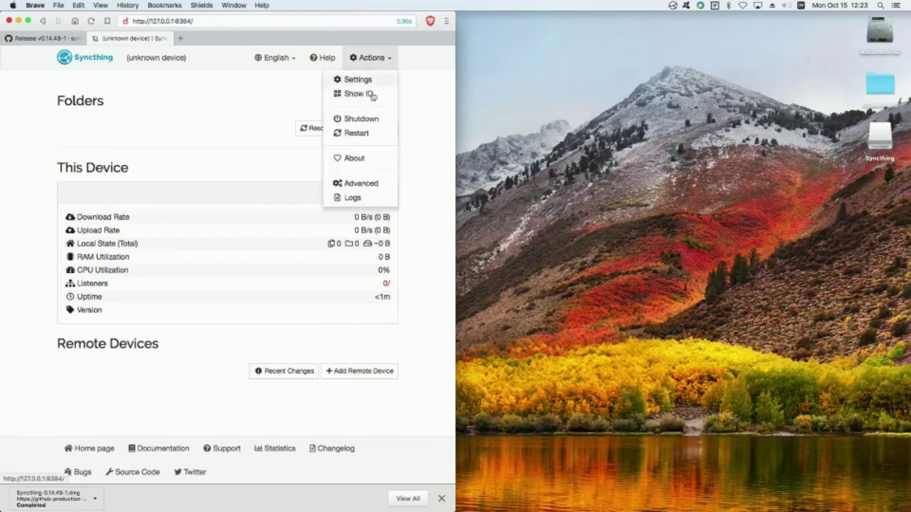
click(368, 134)
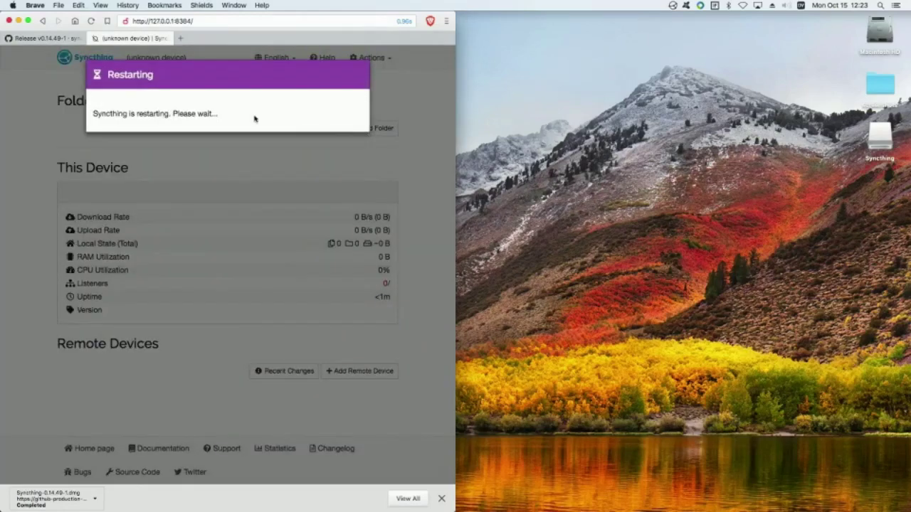